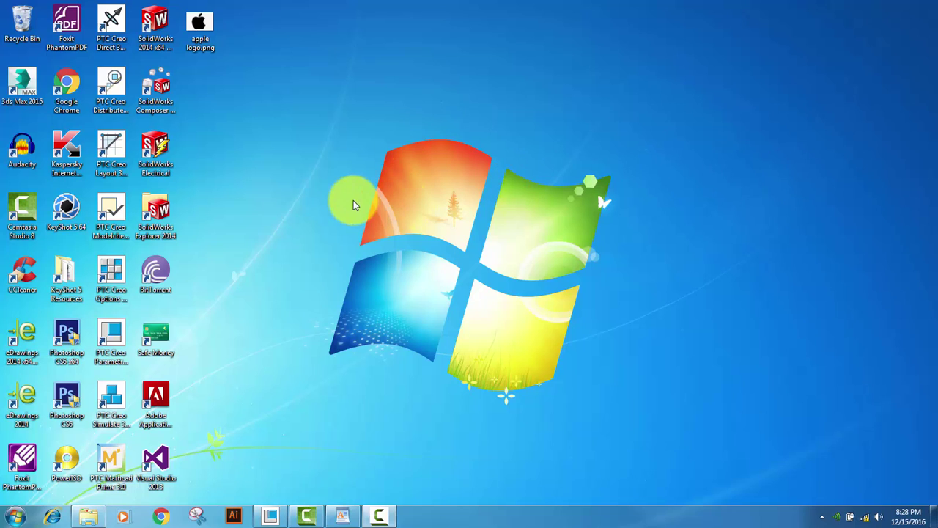
# - Preview the desktop image apple logo.png, and in PTC Creo Parametric create a solid part named applelogo with the default template
pyautogui.doubleClick(211, 46)
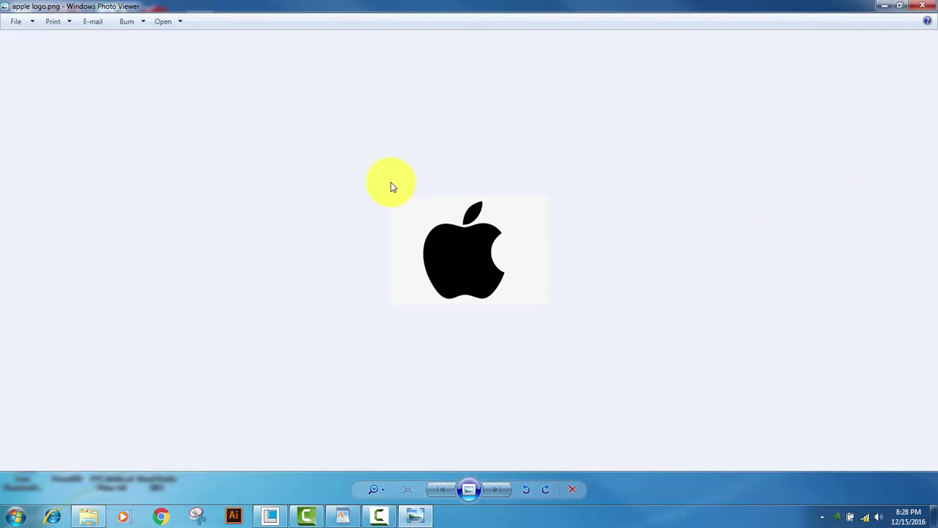
pyautogui.click(266, 516)
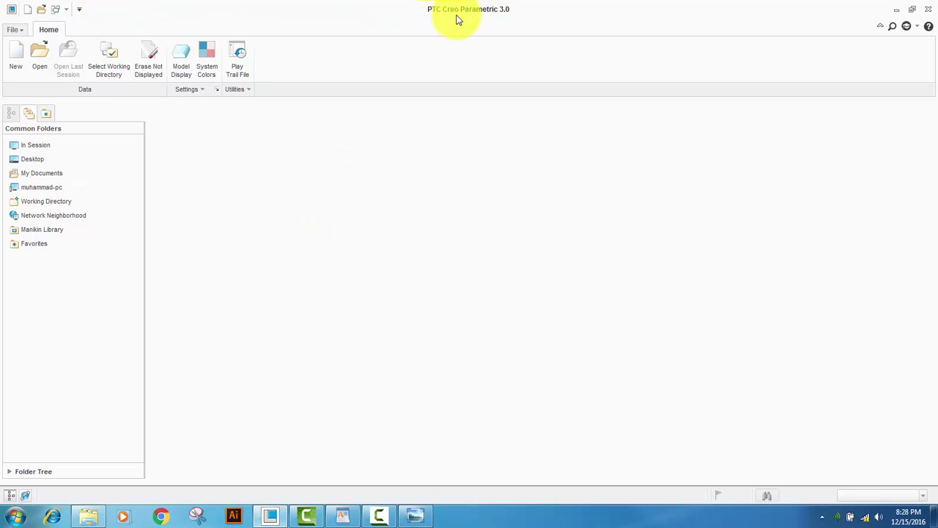
pyautogui.click(16, 67)
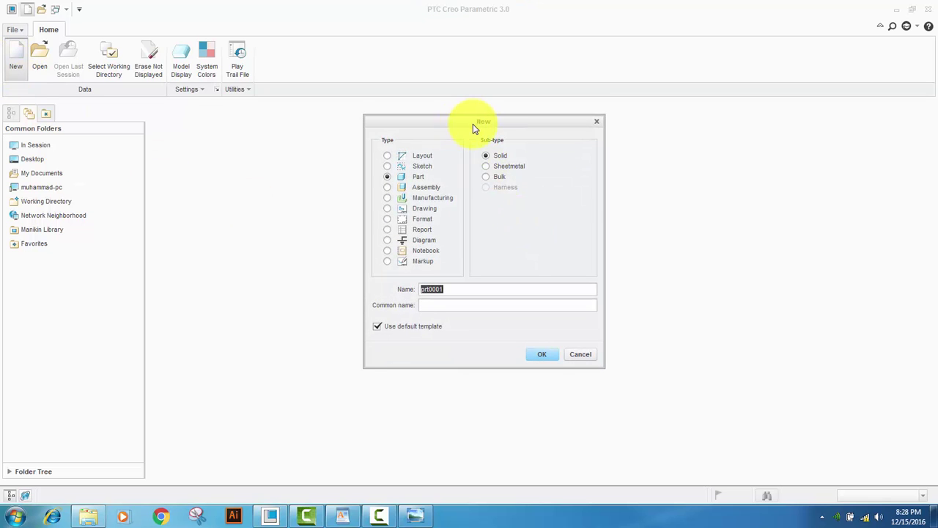
pyautogui.moveTo(473, 123); pyautogui.dragTo(484, 126)
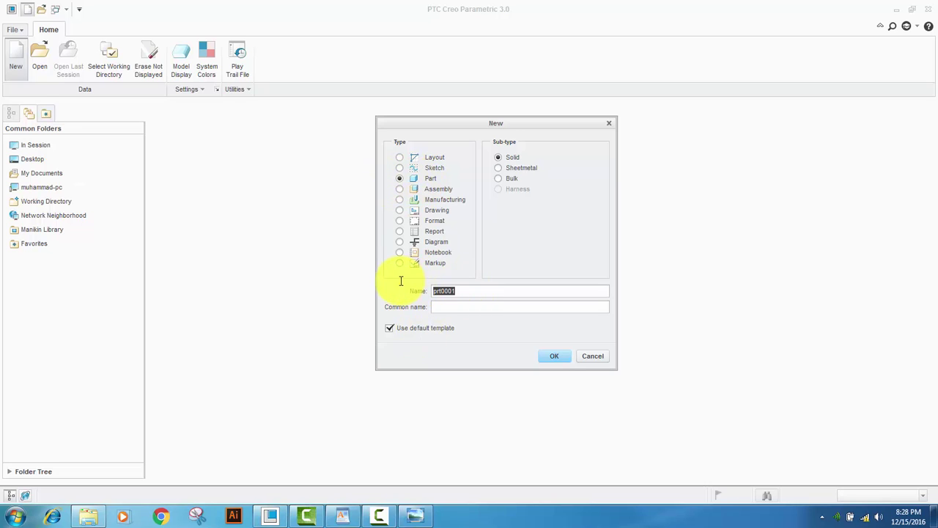
pyautogui.press('BackSpace')
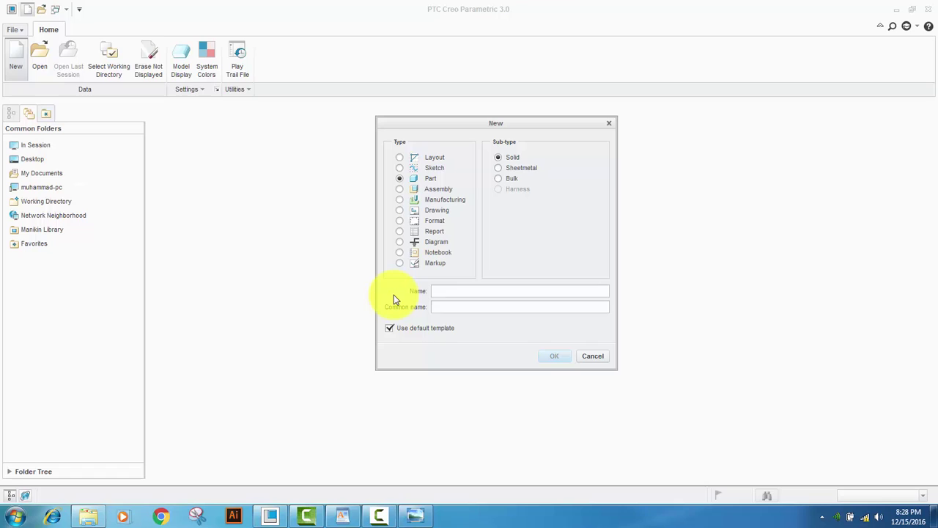
pyautogui.write('applelogo')
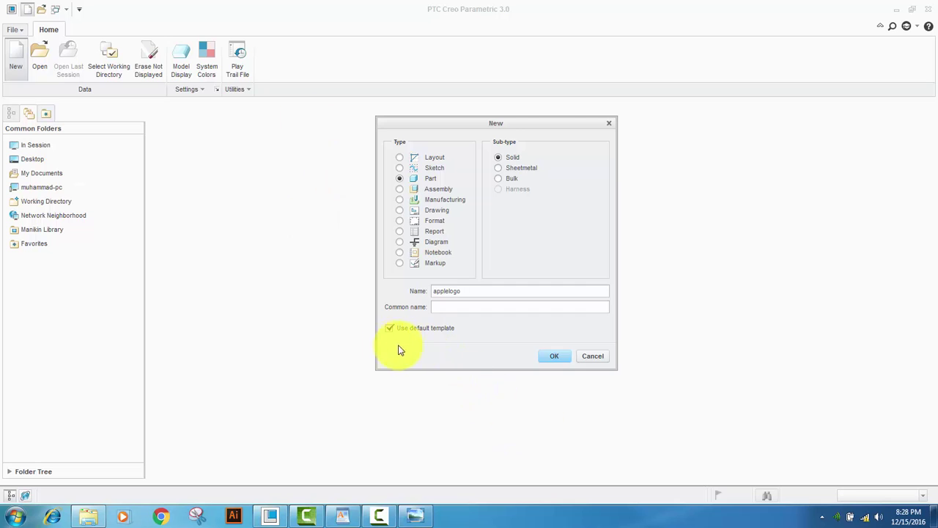
pyautogui.click(555, 356)
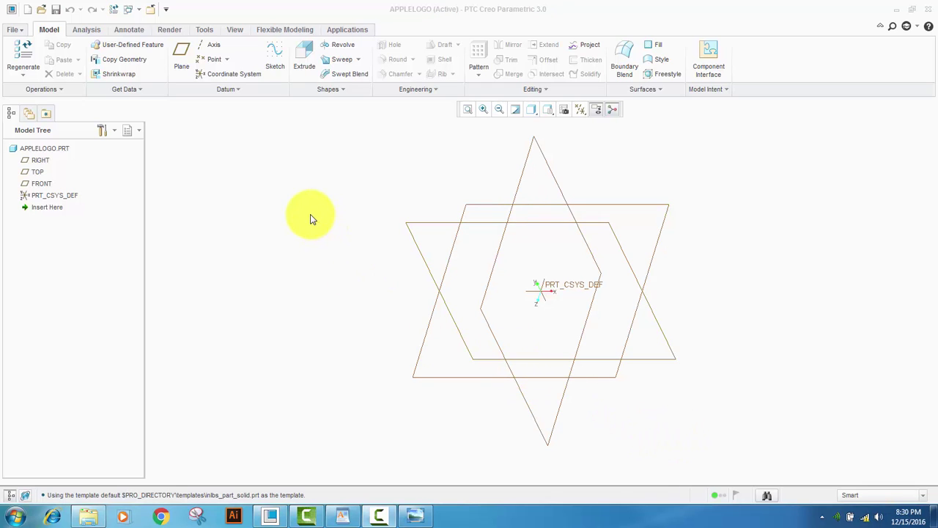
# - Import the image apple logo.png from the Desktop folder onto the TOP datum plane
pyautogui.click(235, 29)
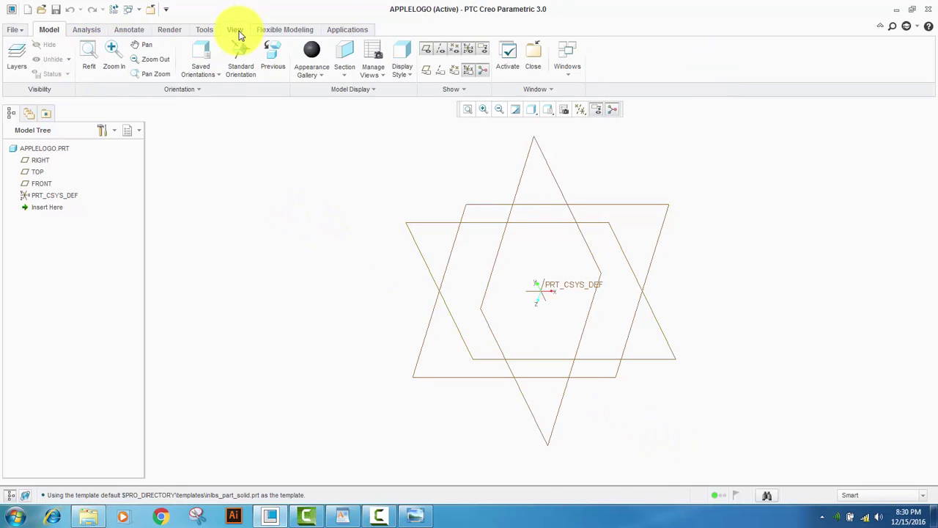
pyautogui.click(353, 90)
pyautogui.click(353, 90)
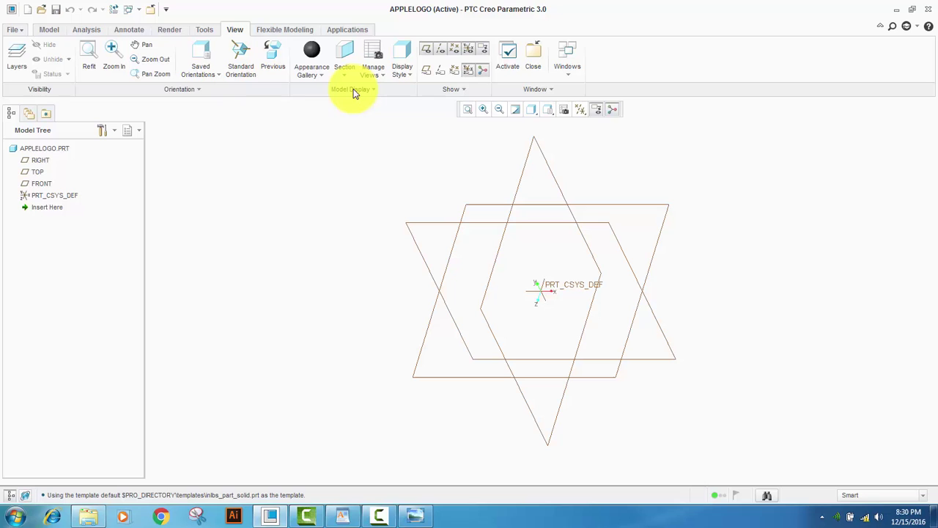
pyautogui.click(354, 90)
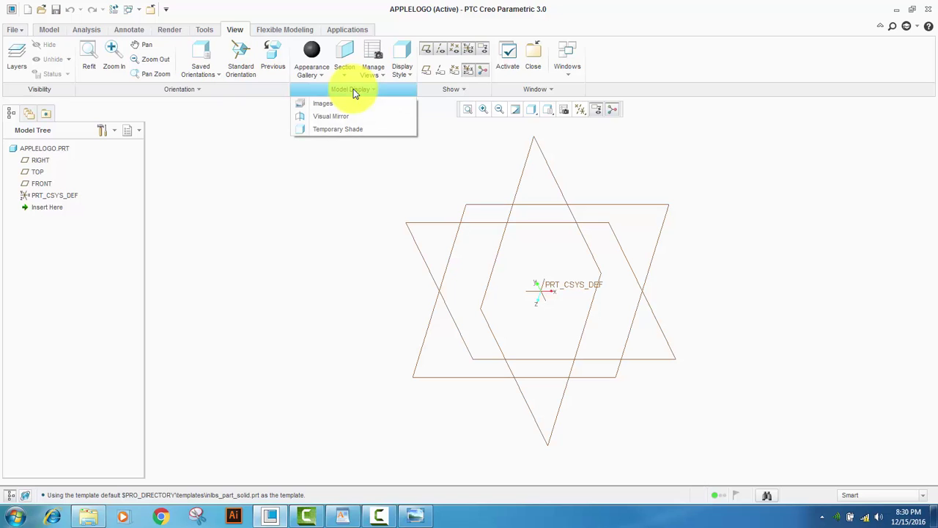
pyautogui.click(317, 104)
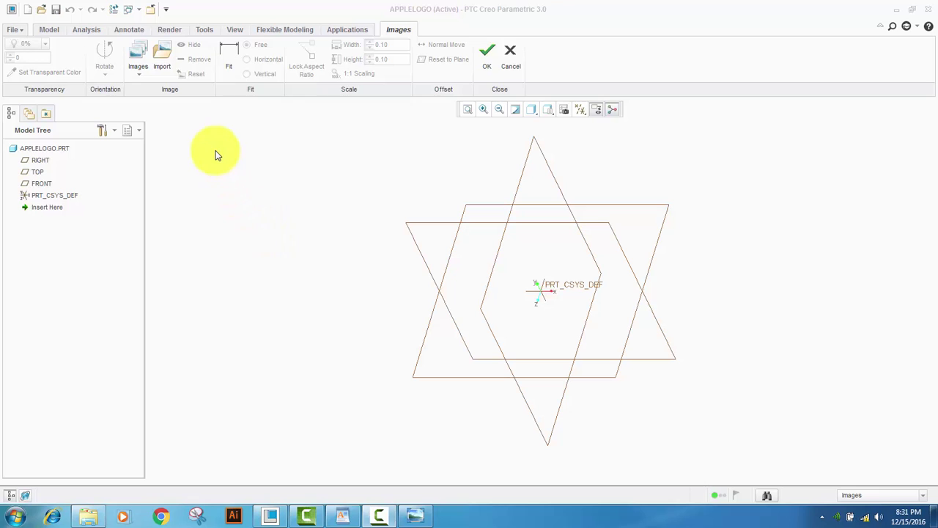
pyautogui.click(162, 59)
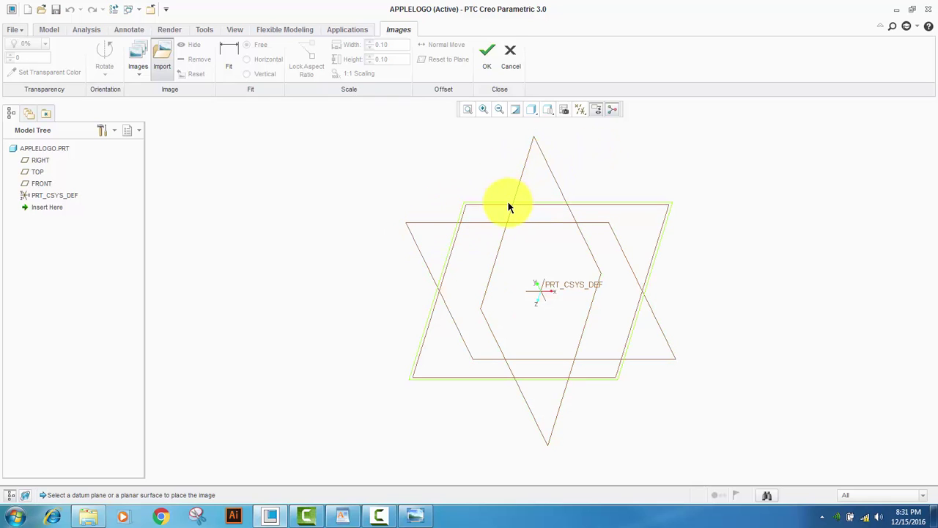
pyautogui.click(552, 231)
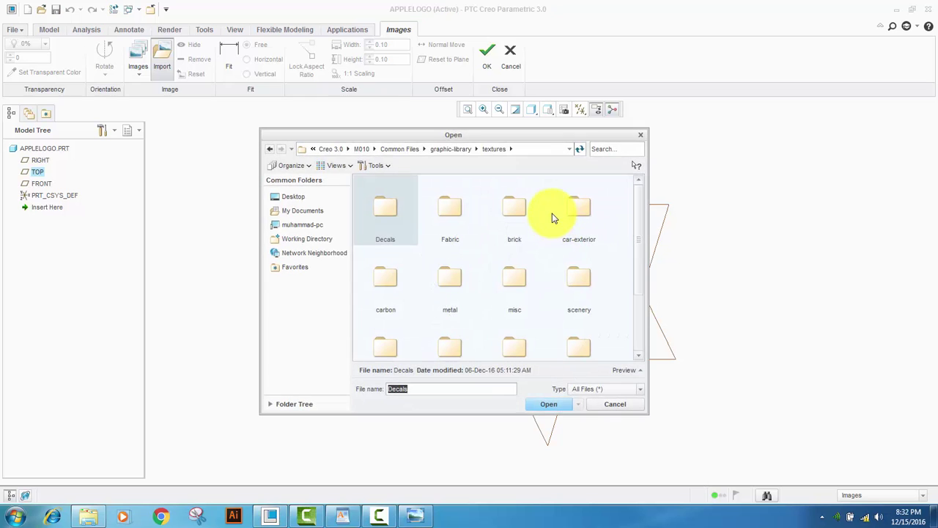
pyautogui.moveTo(469, 135); pyautogui.dragTo(488, 125)
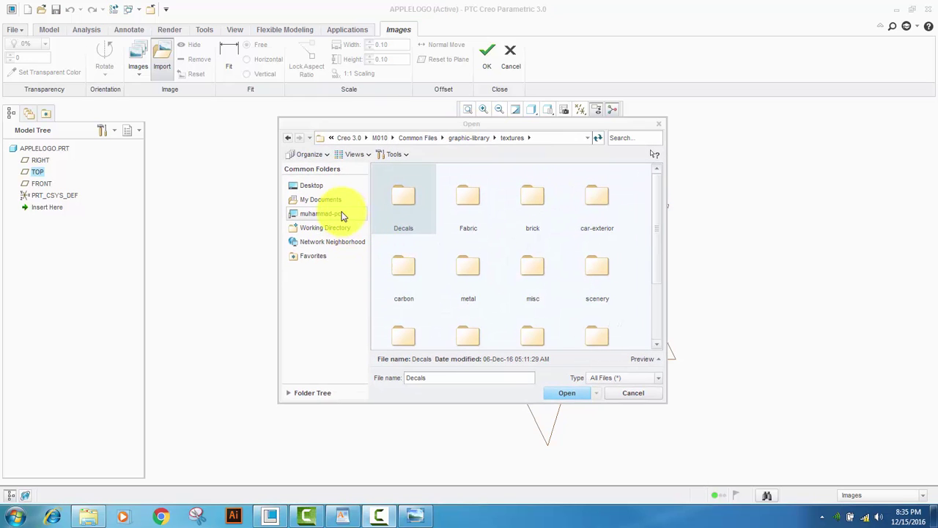
pyautogui.click(306, 187)
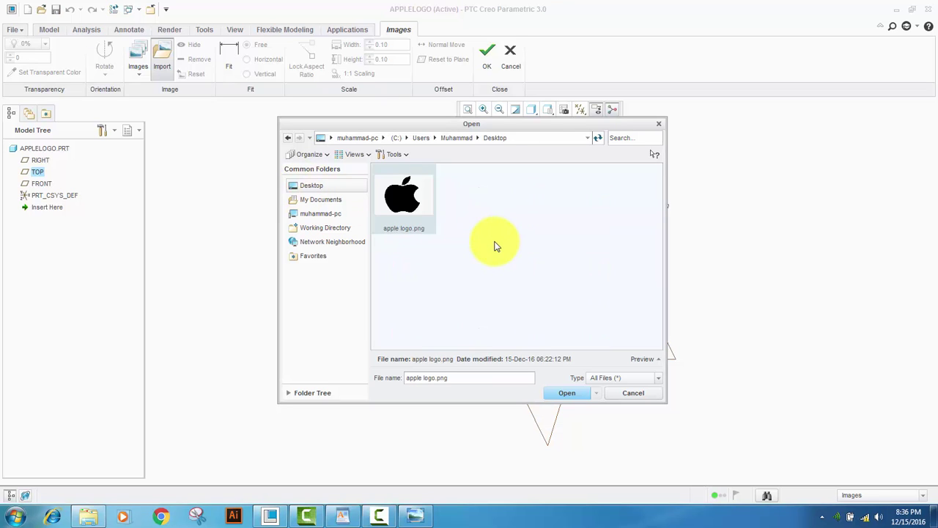
pyautogui.click(400, 196)
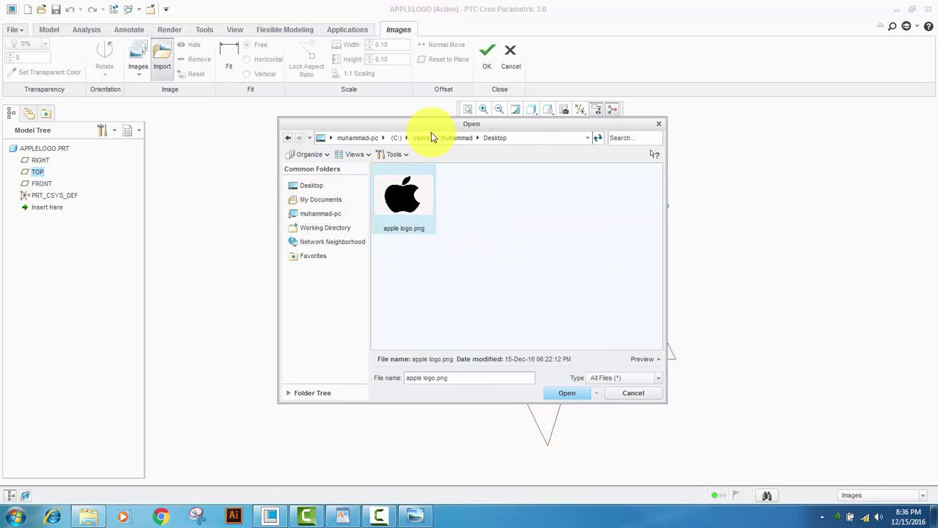
pyautogui.moveTo(434, 129); pyautogui.dragTo(429, 115)
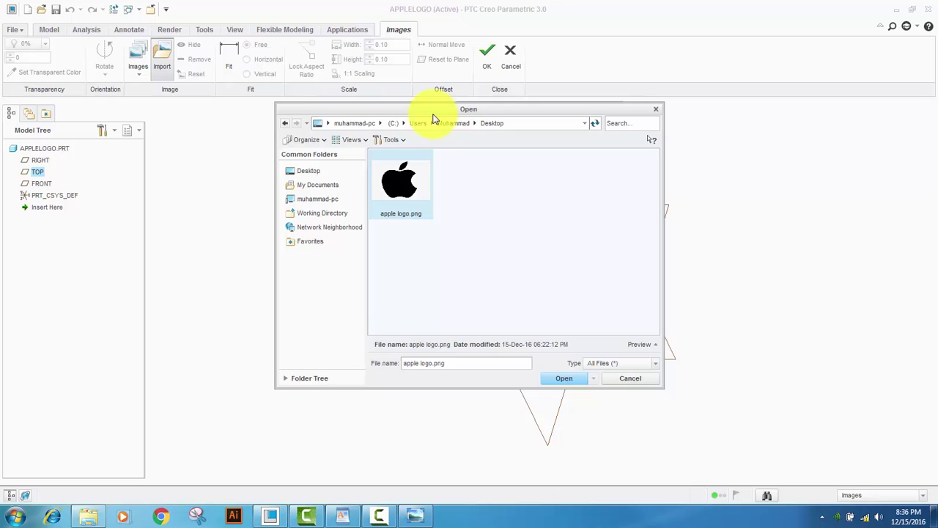
pyautogui.click(562, 379)
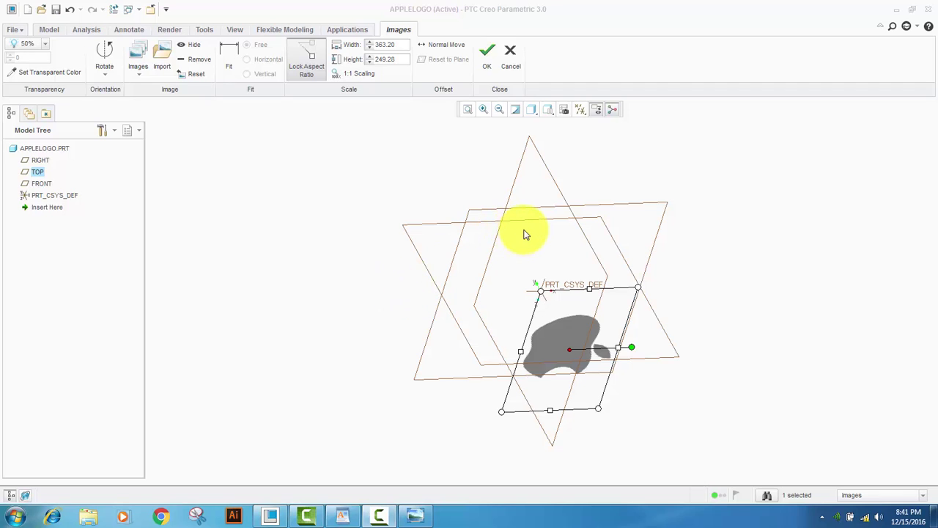
# - Set the TOP view orientation and move the logo image roughly over the coordinate system origin
pyautogui.click(548, 112)
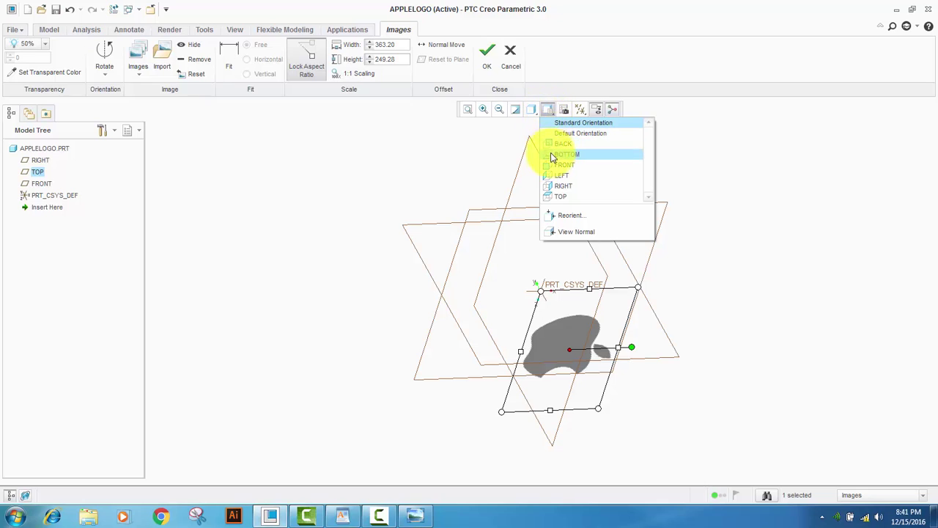
pyautogui.click(558, 197)
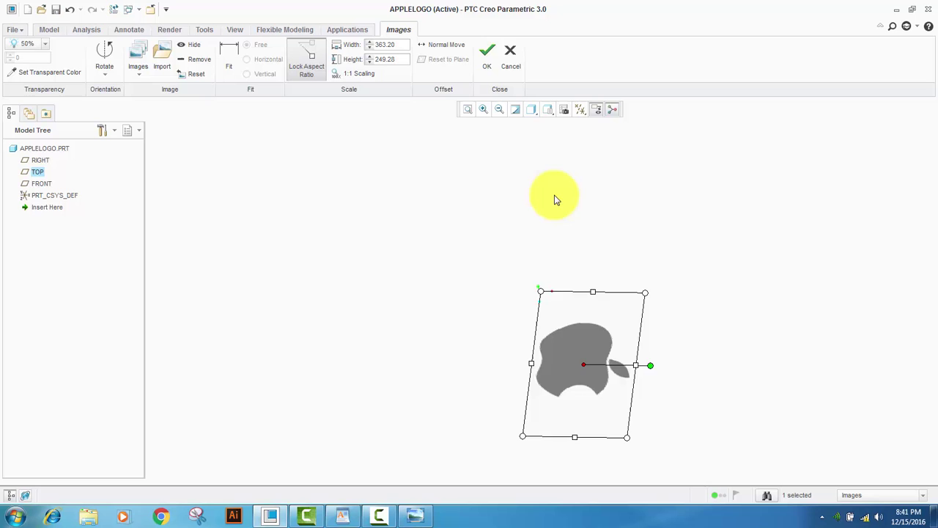
pyautogui.scroll(-1, 337, 188)
pyautogui.scroll(4, 463, 288)
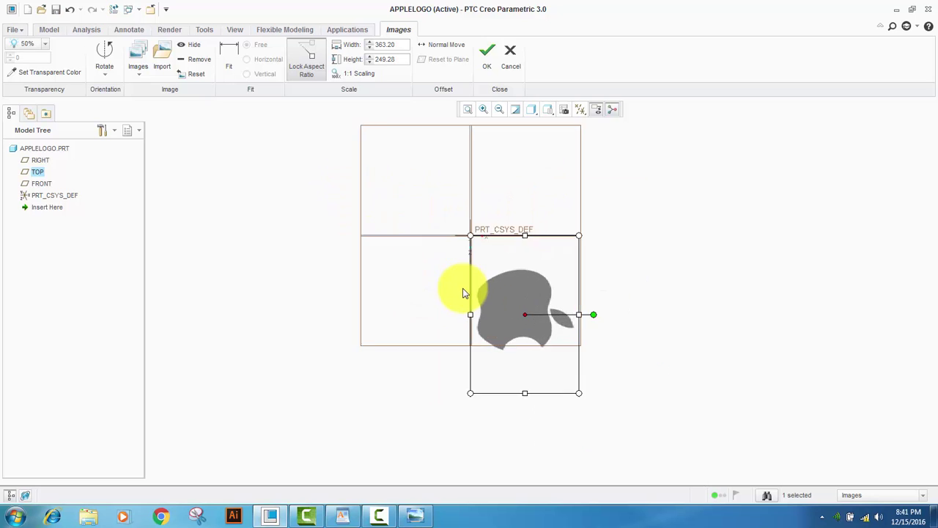
pyautogui.scroll(-2, 513, 229)
pyautogui.scroll(1, 530, 312)
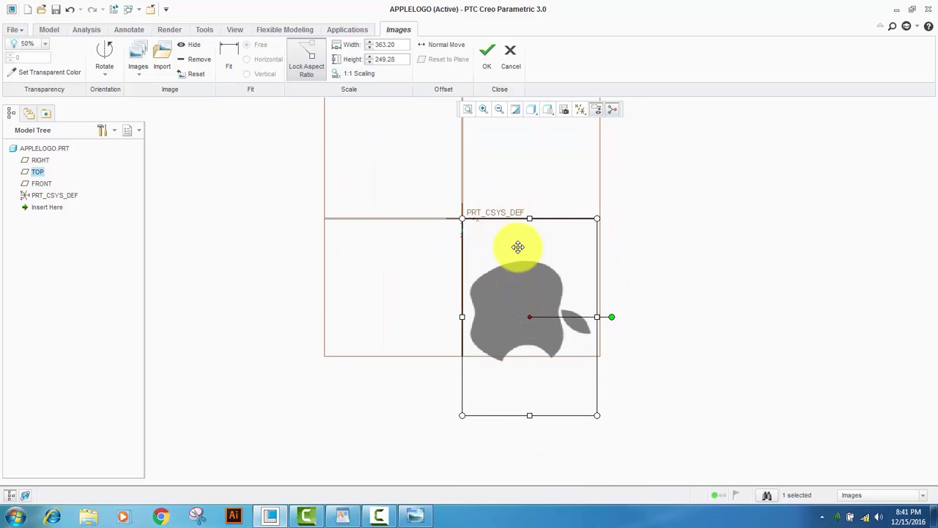
pyautogui.moveTo(518, 292); pyautogui.dragTo(467, 216)
pyautogui.scroll(4, 447, 286)
pyautogui.scroll(-4, 454, 262)
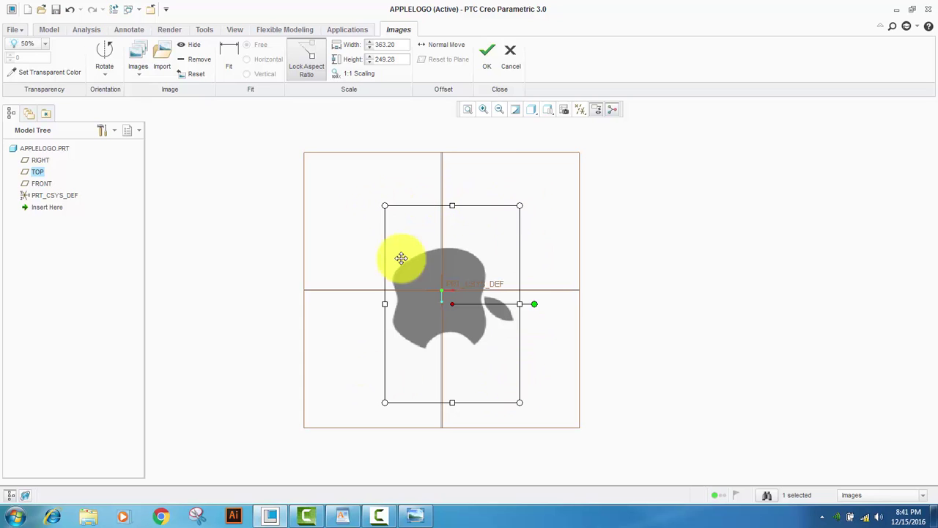
# - Scale the logo image to about 357 wide by 245 high and rotate it until the apple stands upright
pyautogui.moveTo(519, 206)
pyautogui.mouseDown()
pyautogui.moveTo(598, 147)
pyautogui.moveTo(561, 163)
pyautogui.moveTo(477, 235)
pyautogui.moveTo(515, 205)
pyautogui.mouseUp()
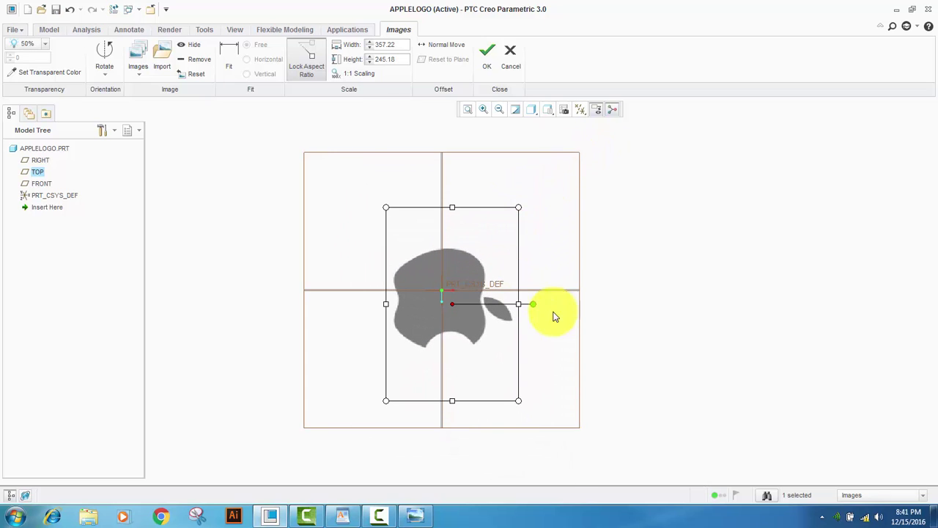
pyautogui.moveTo(537, 304); pyautogui.dragTo(452, 208)
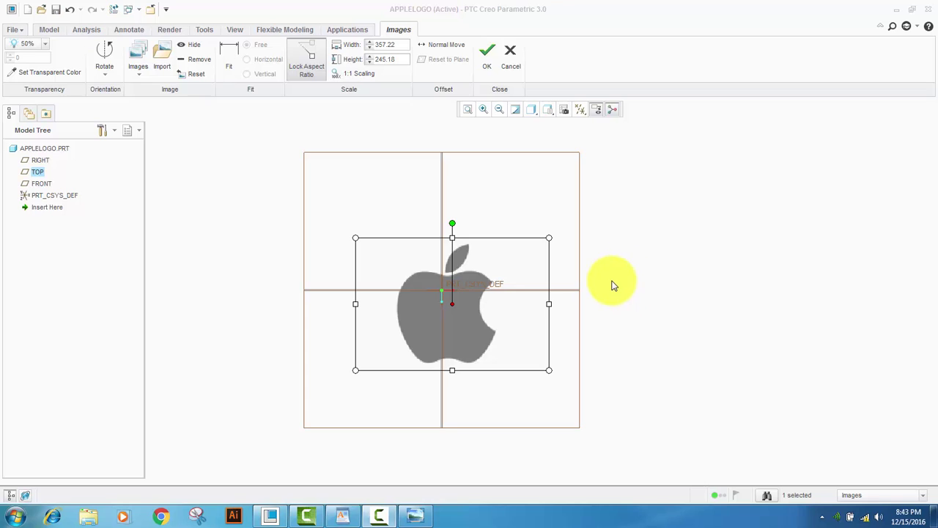
# - Try the image orientation options by rotating the logo left 90° twice and flipping it in both directions
pyautogui.click(106, 78)
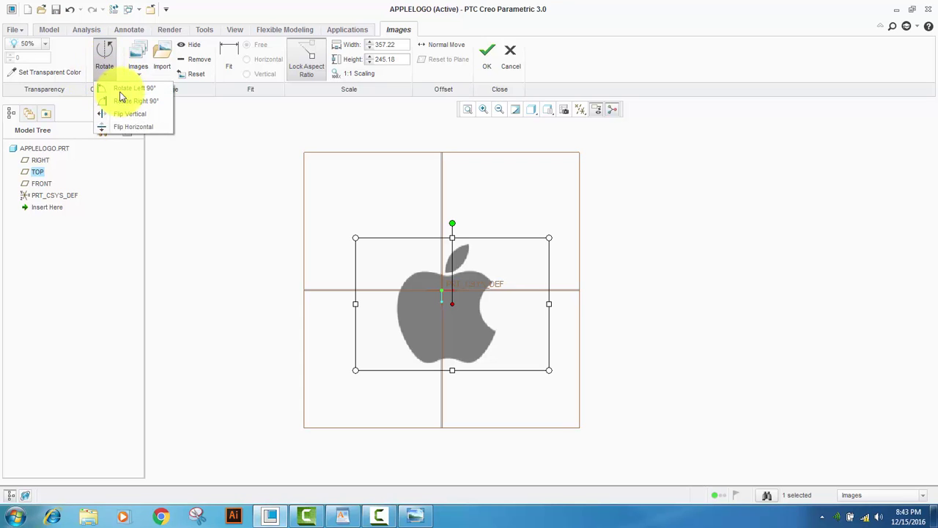
pyautogui.click(121, 90)
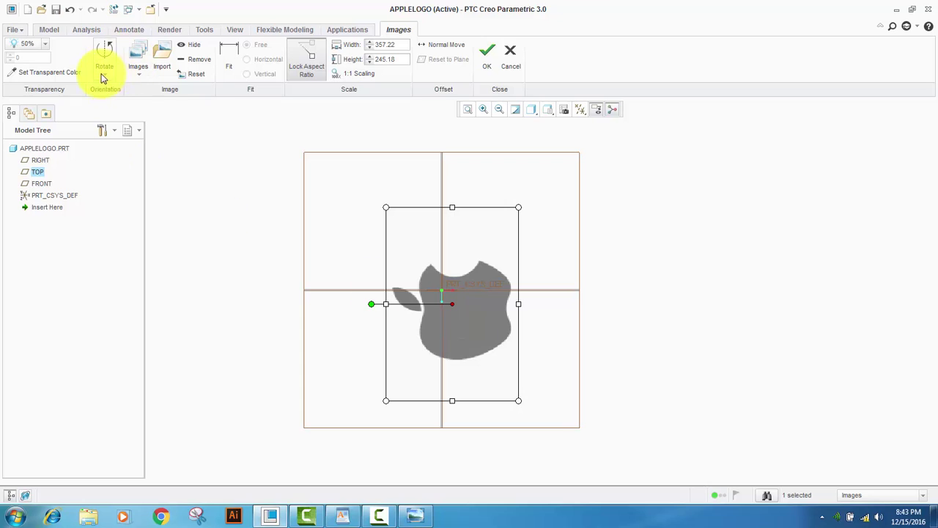
pyautogui.click(104, 78)
pyautogui.click(106, 88)
pyautogui.click(106, 79)
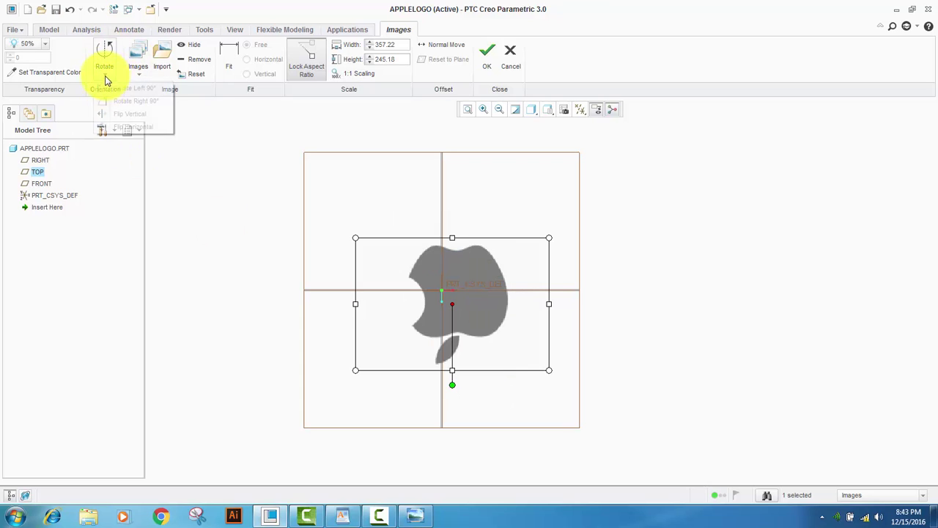
pyautogui.click(123, 127)
pyautogui.click(104, 77)
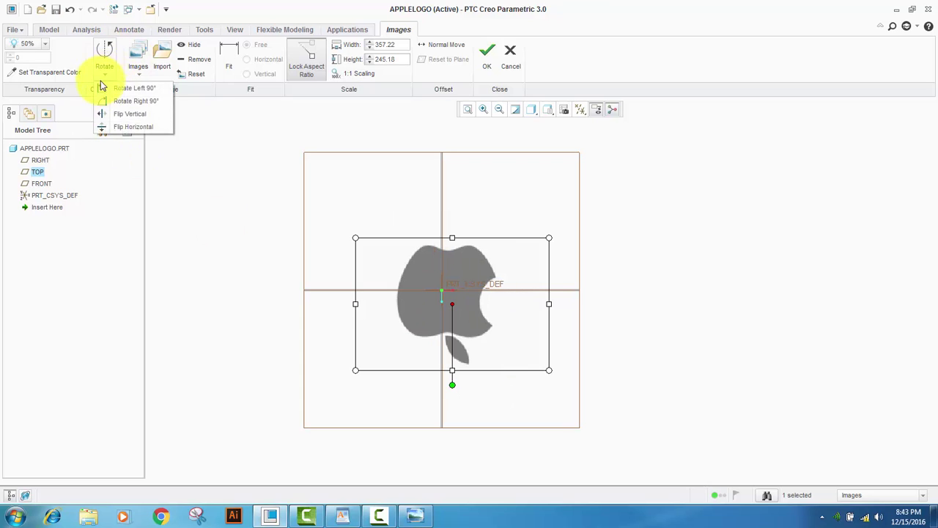
pyautogui.click(121, 129)
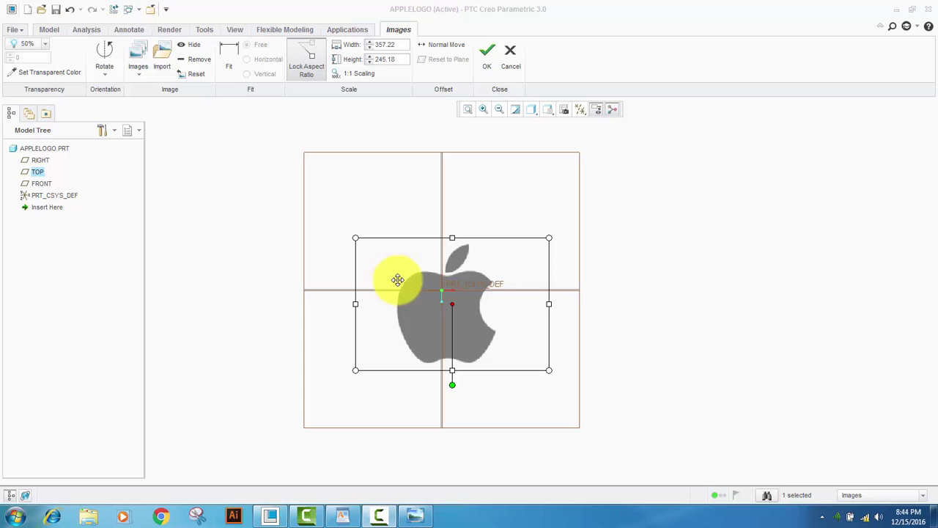
# - Centre the logo image on the coordinate system origin and accept the image placement
pyautogui.moveTo(398, 278); pyautogui.dragTo(388, 264)
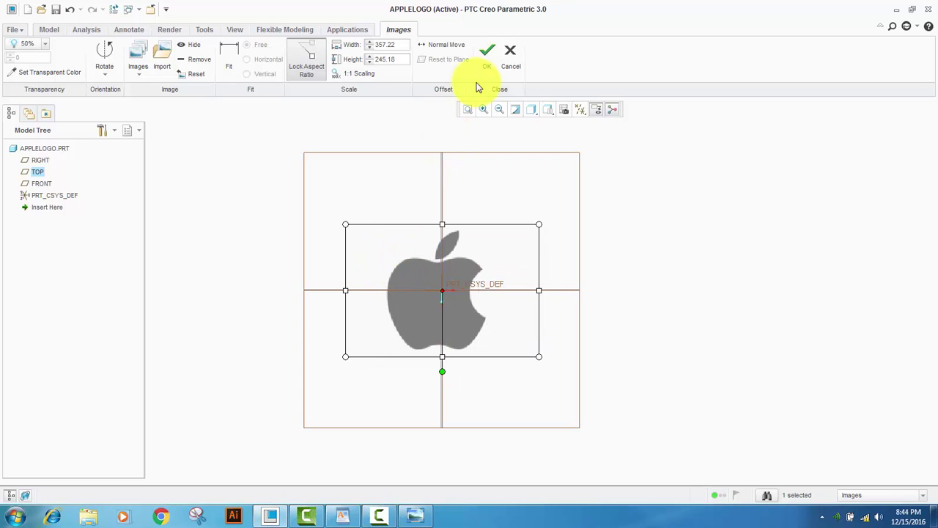
pyautogui.click(487, 53)
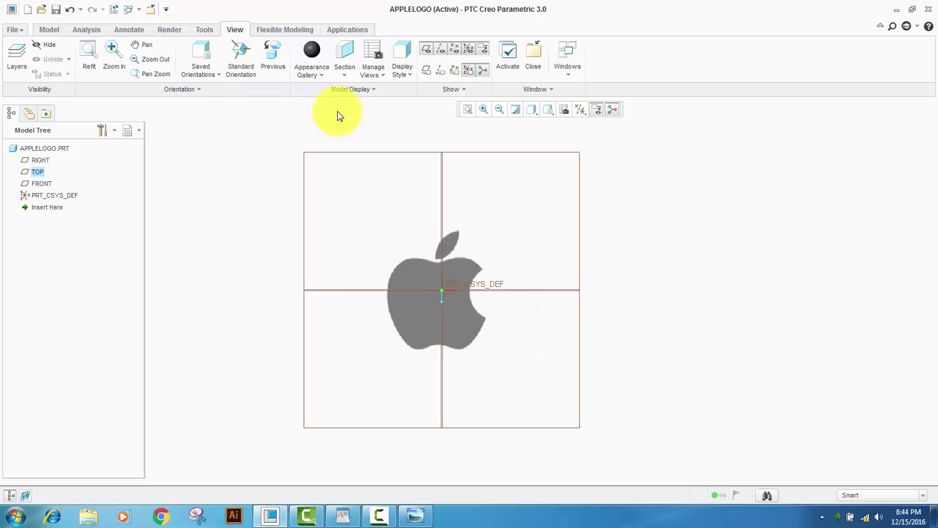
# - Start an Extrude feature with an internal sketch on the TOP datum plane
pyautogui.click(48, 30)
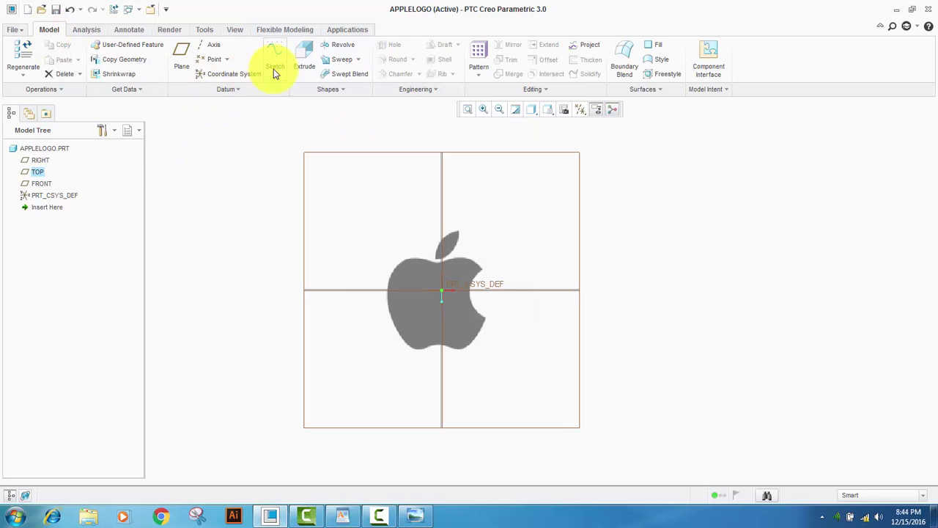
pyautogui.click(303, 65)
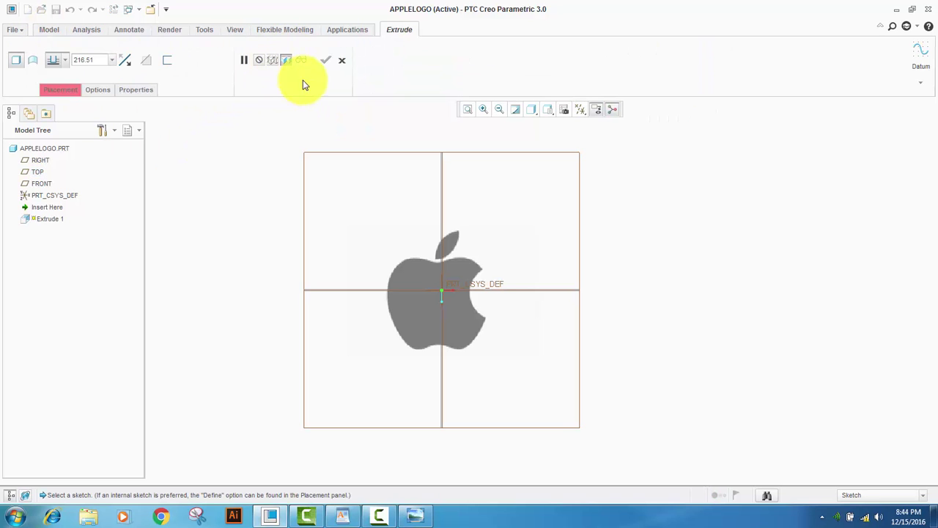
pyautogui.click(348, 153)
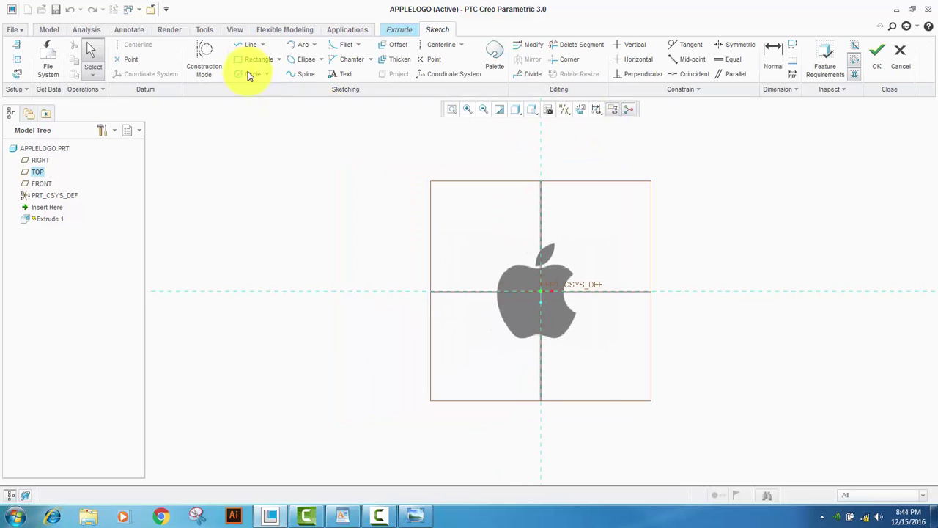
# - Trace the apple's upper right edge with a spline from the top notch to the upper tip of the bite
pyautogui.scroll(3, 429, 164)
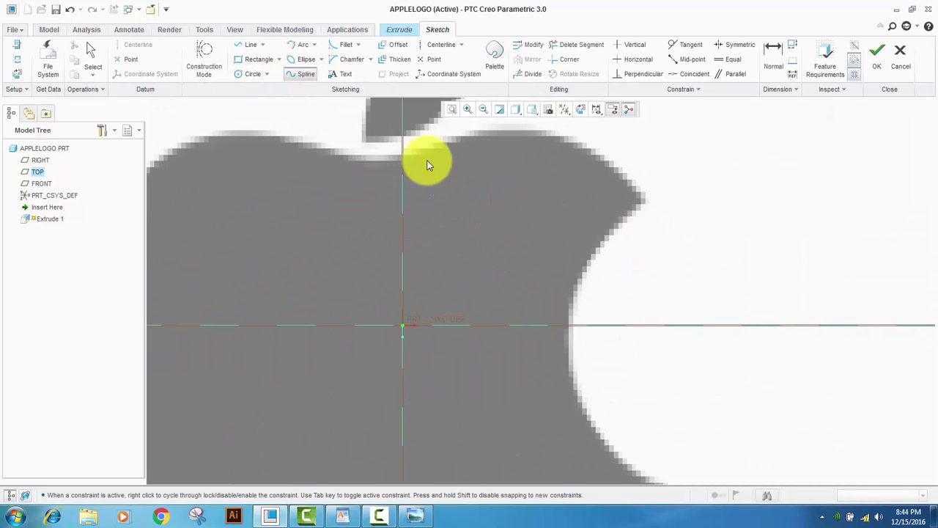
pyautogui.click(404, 151)
pyautogui.click(538, 137)
pyautogui.click(619, 178)
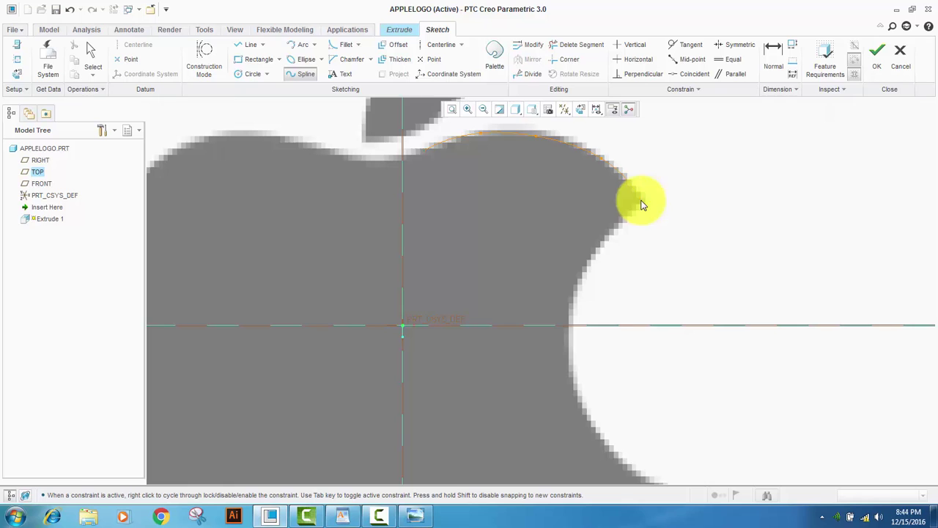
pyautogui.click(641, 202)
pyautogui.middleClick(638, 202)
# - Trace the concave bite with a spline from its upper tip to its lower tip
pyautogui.scroll(-3, 572, 380)
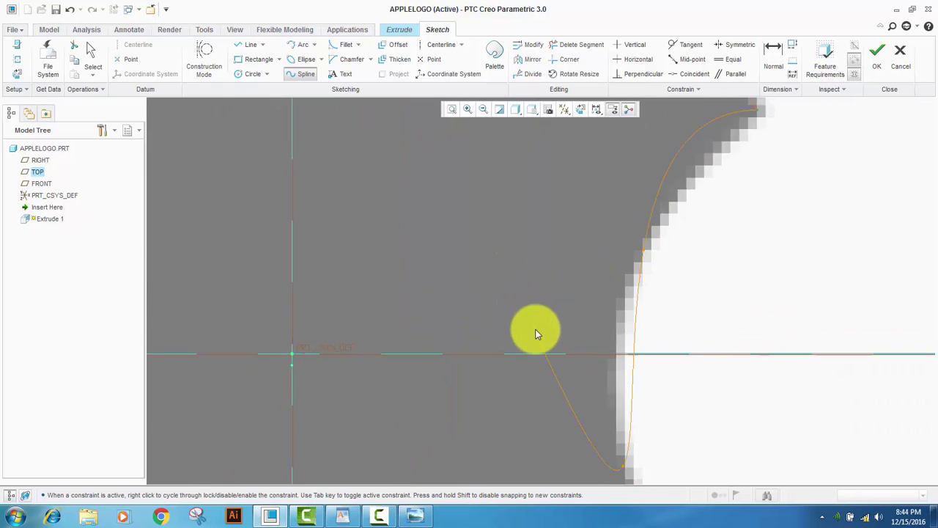
pyautogui.scroll(1, 612, 434)
pyautogui.scroll(-4, 609, 396)
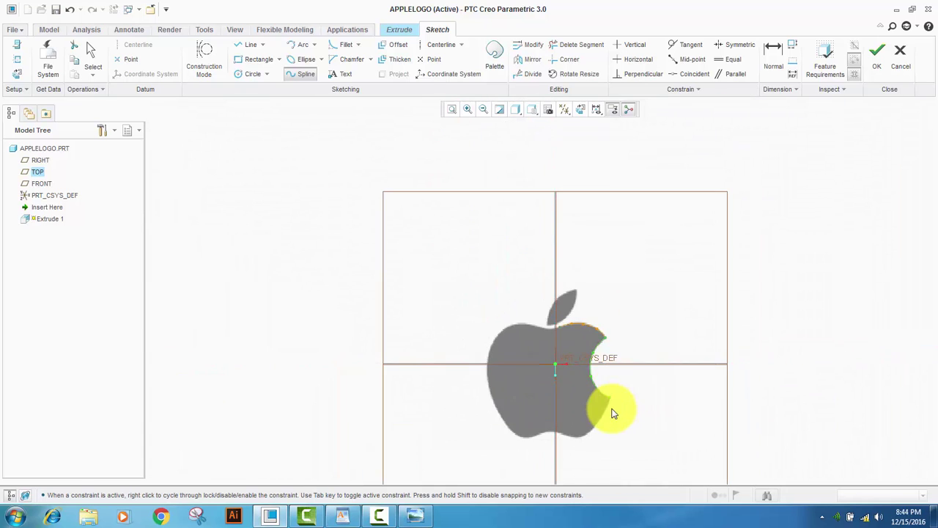
pyautogui.scroll(2, 603, 415)
# - Trace the rest of the apple with a spline from the bite's lower tip around the bottom and left side, closing at the top notch
pyautogui.scroll(-1, 598, 424)
pyautogui.scroll(2, 597, 426)
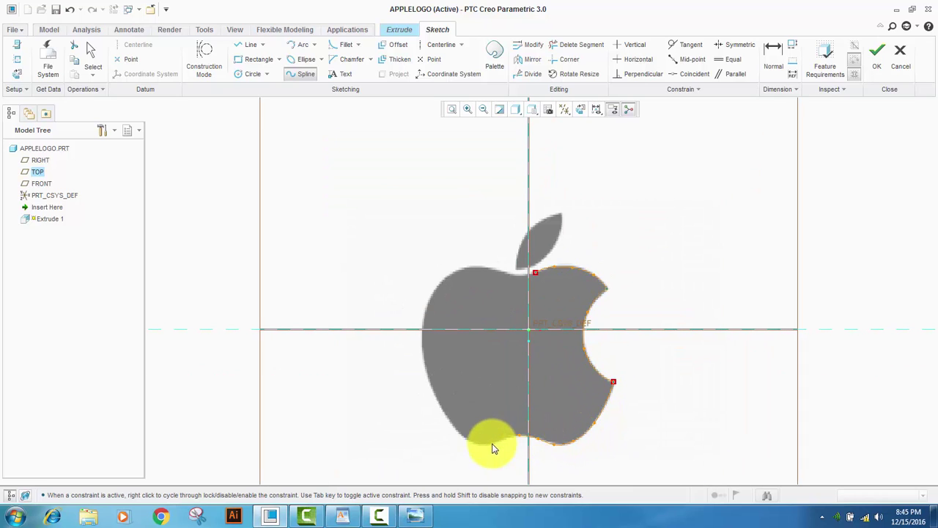
pyautogui.click(463, 438)
pyautogui.click(444, 411)
pyautogui.click(425, 370)
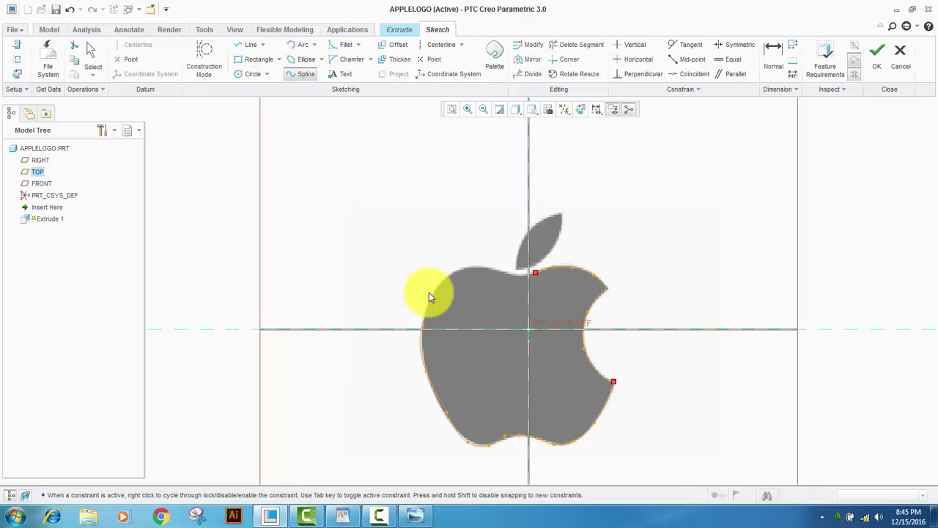
pyautogui.click(444, 279)
pyautogui.click(485, 269)
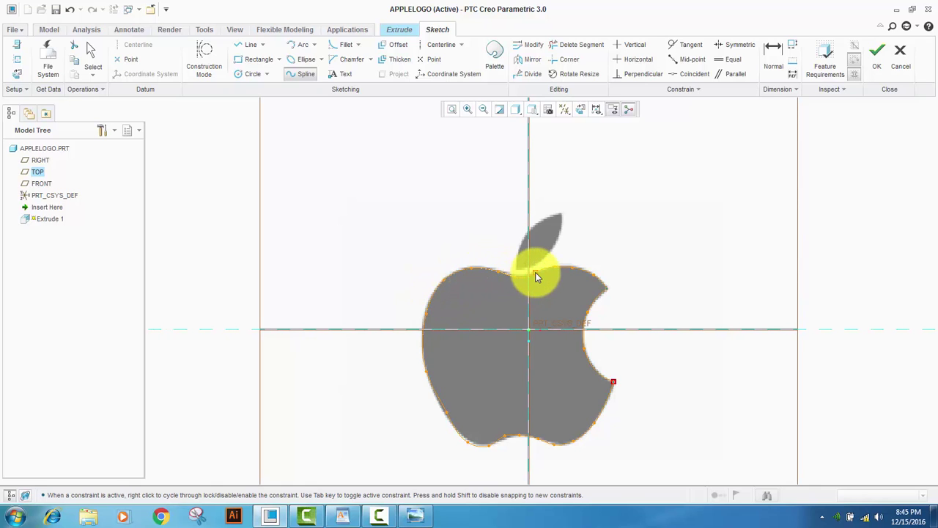
# - Outline the leaf with two splines along its right and left edges, joined at the upper and lower tips
pyautogui.scroll(3, 513, 282)
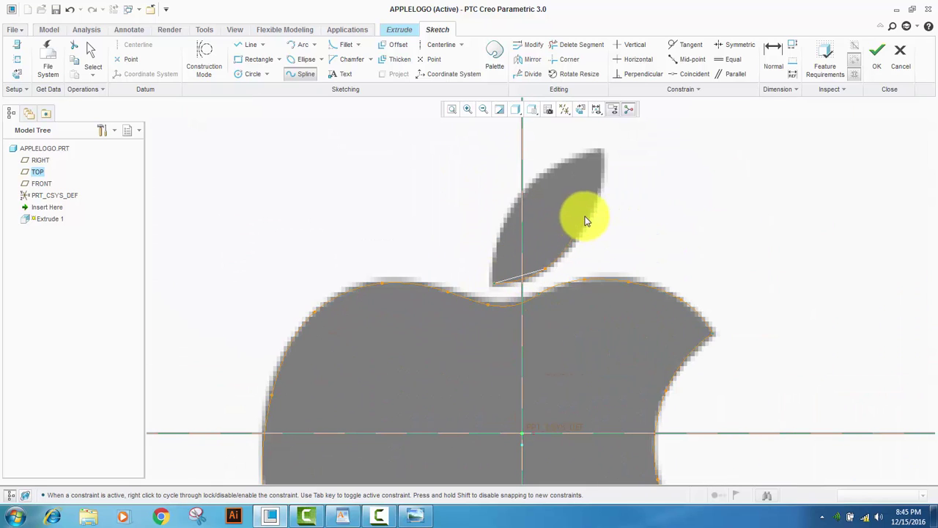
pyautogui.click(601, 176)
pyautogui.click(601, 151)
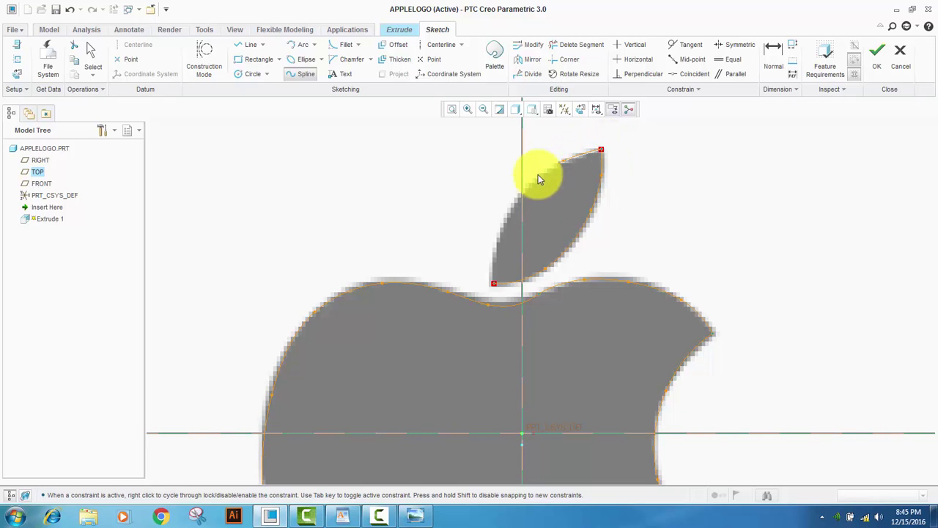
pyautogui.click(493, 283)
pyautogui.middleClick(463, 239)
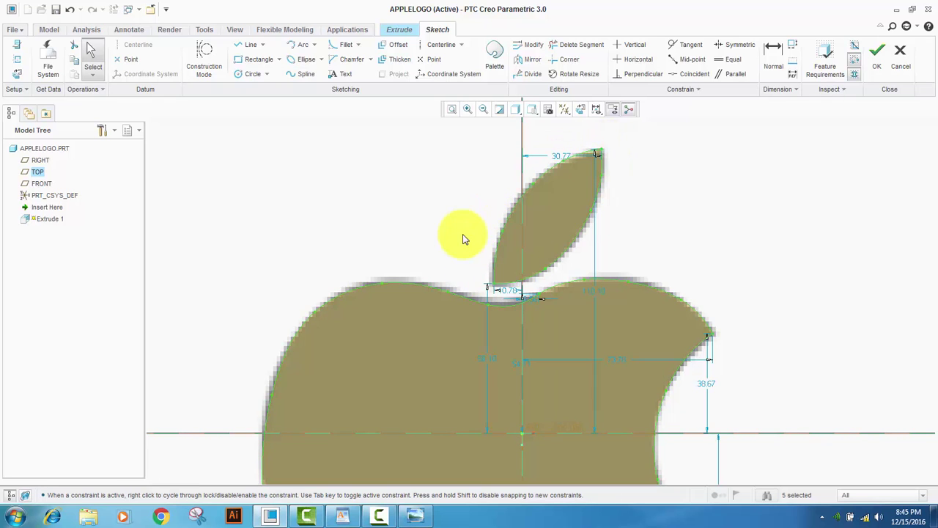
# - Finish the sketch and accept the extrusion of the apple body and leaf
pyautogui.click(877, 56)
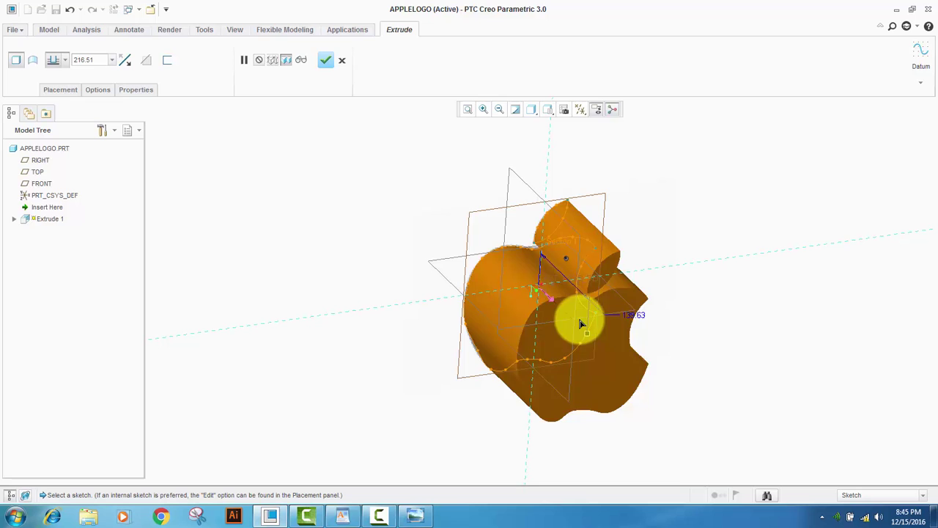
pyautogui.moveTo(580, 323); pyautogui.dragTo(548, 288, button='middle')
pyautogui.click(325, 59)
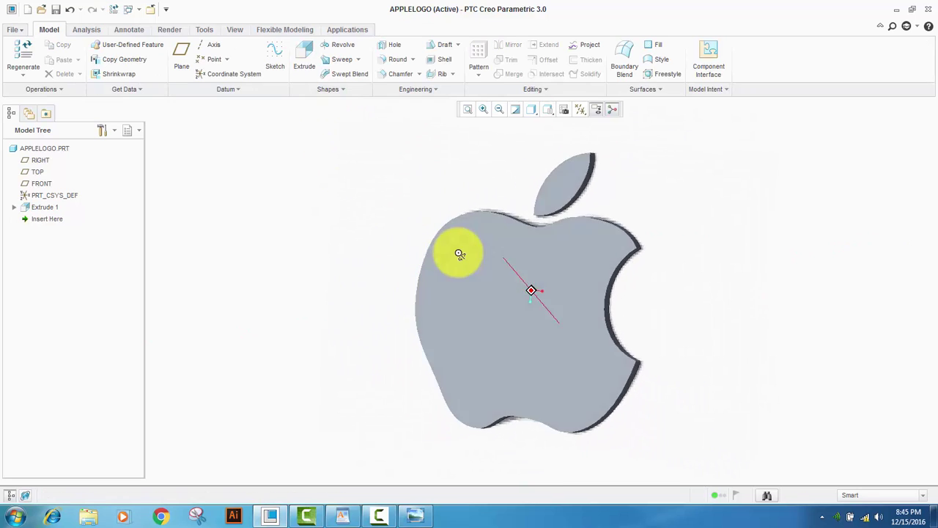